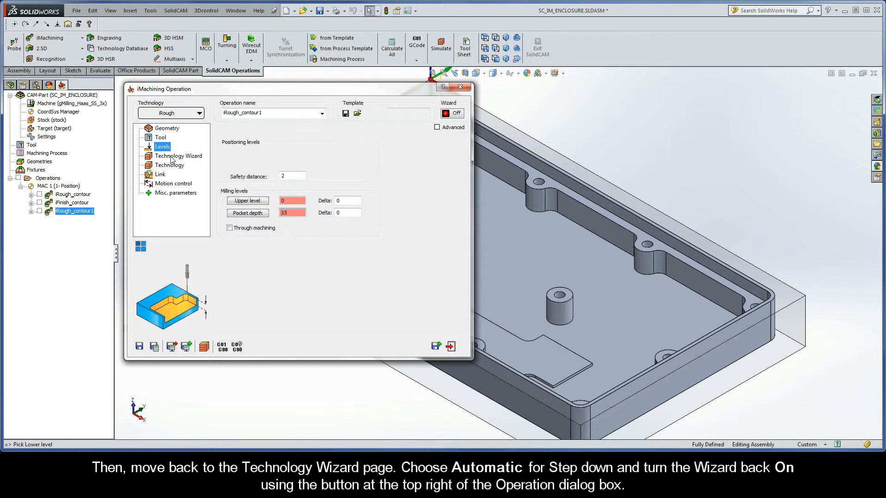
- Set the iRough operation's step down to Automatic and turn its Wizard back on
left_click(175, 158)
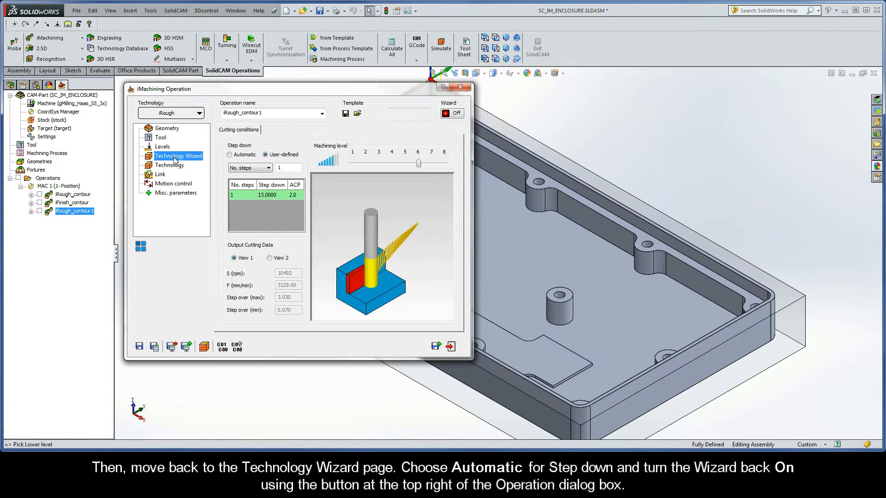
left_click(229, 156)
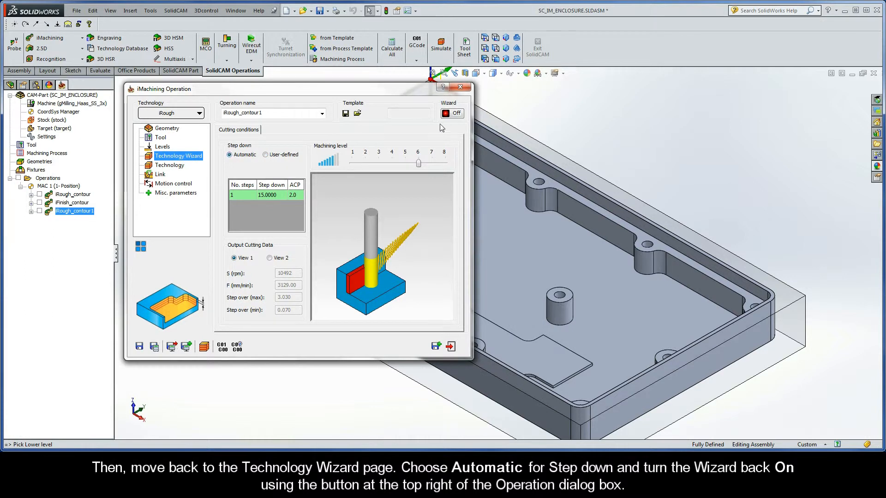
left_click(454, 117)
- Check the wall/island offset and the helical entry settings, and save and calculate the iRough_contour1 operation
left_click(177, 166)
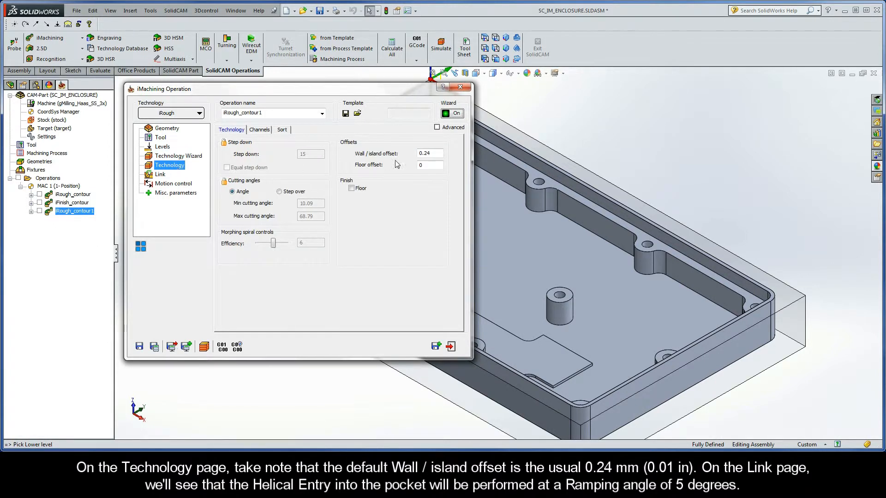
double_click(424, 153)
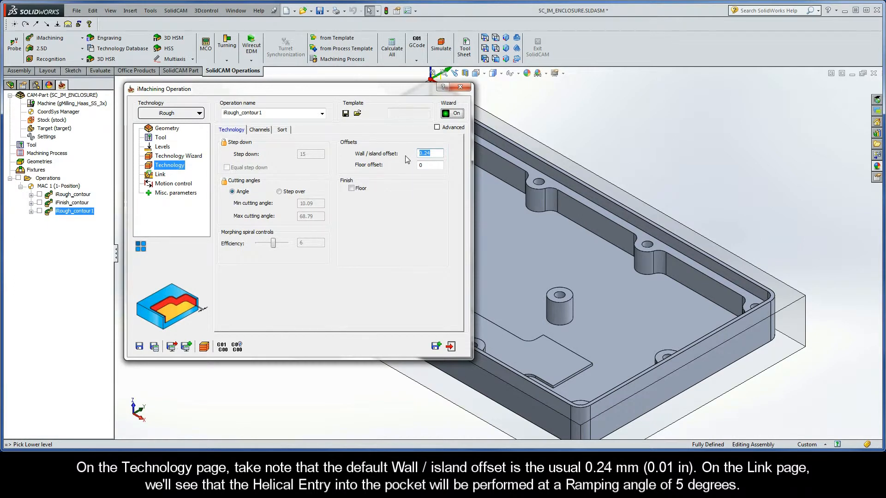
left_click(161, 176)
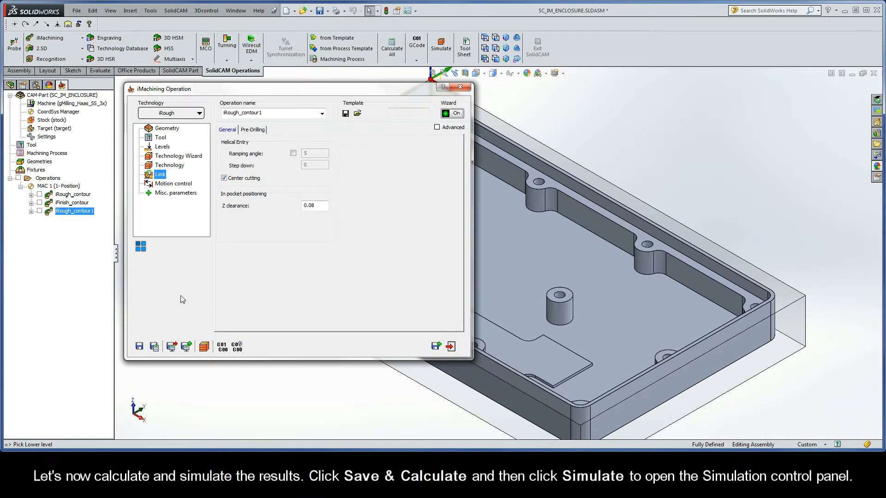
left_click(155, 347)
- Simulate the iRough_contour1 tool path at reduced speed with Solid Verification off, and exit the simulation
left_click(203, 347)
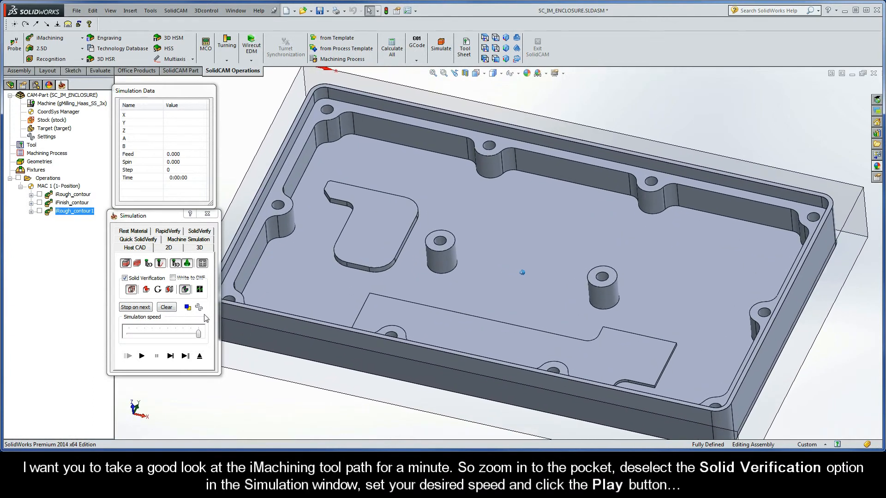
left_click(124, 278)
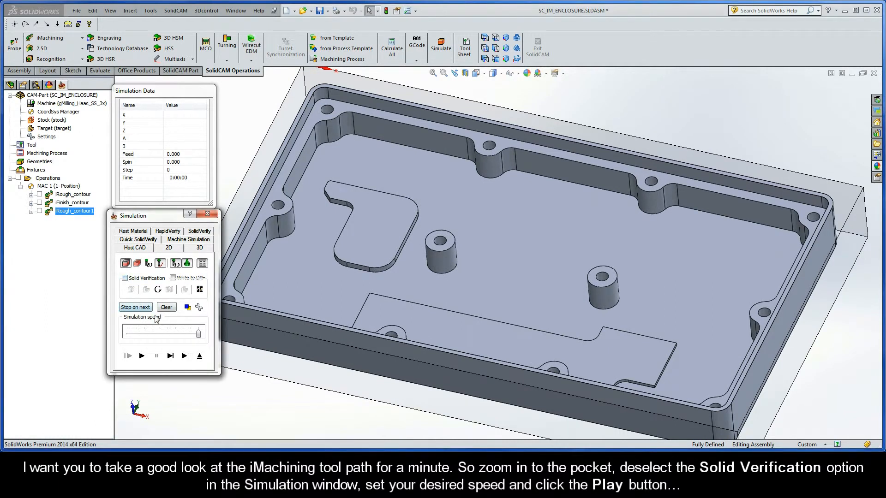
left_click_drag(198, 333, 176, 335)
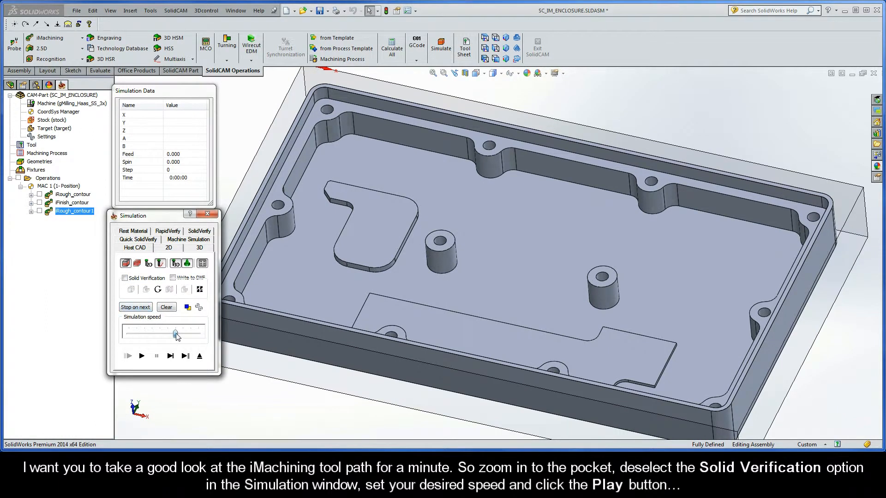
left_click(142, 356)
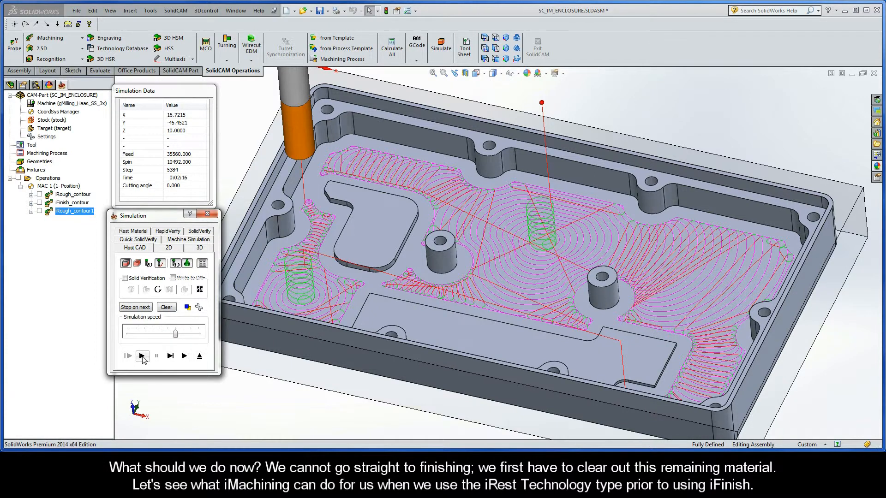
left_click(200, 356)
- Save and copy the iRough_contour1 operation, change the copy's technology to iRest and inspect its contour1 geometry
left_click(436, 346)
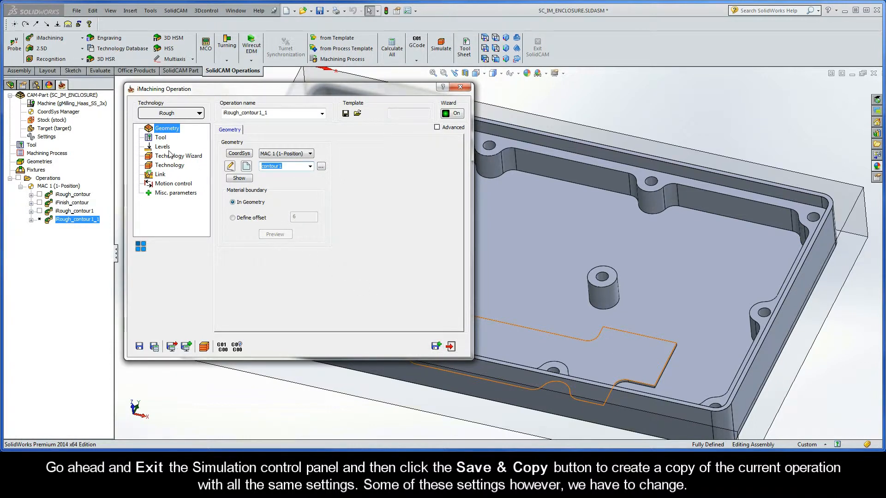
left_click(183, 116)
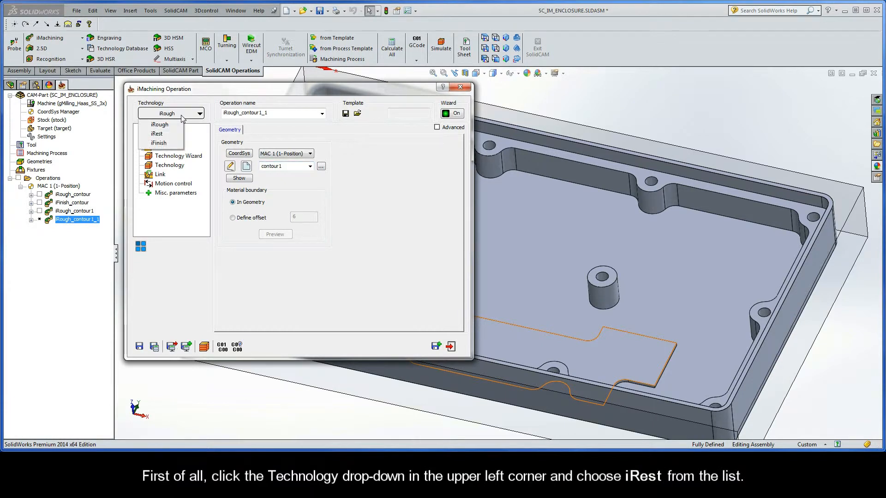
left_click(167, 134)
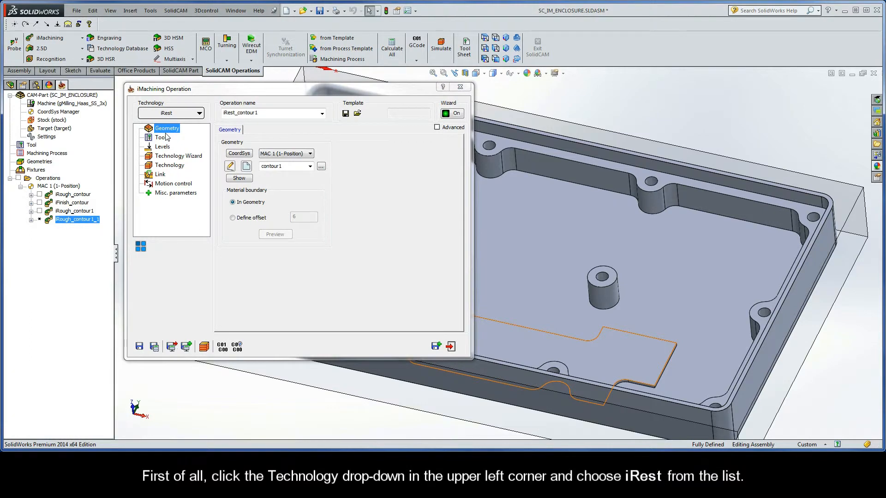
left_click(240, 178)
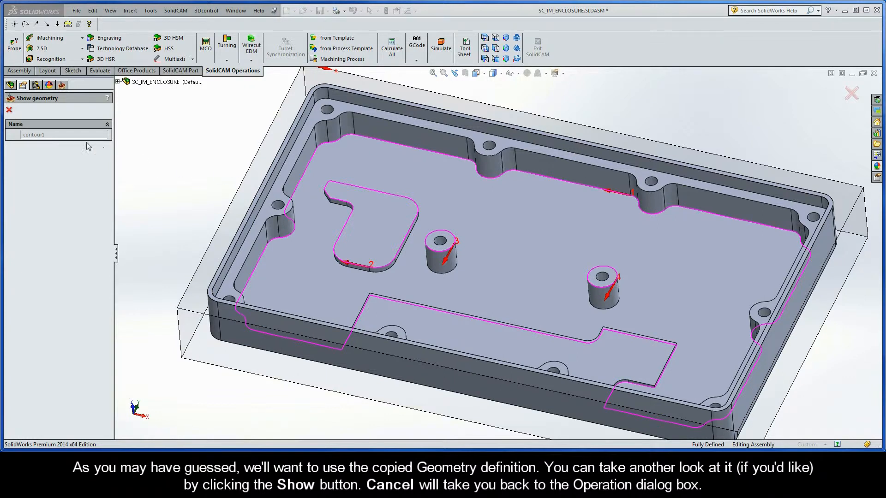
left_click(9, 110)
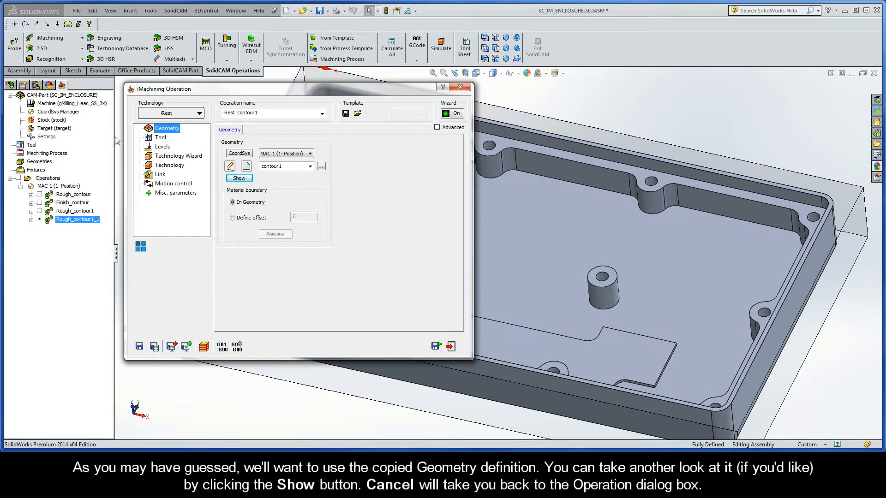
- Add a new END MILL with 4 flutes, keeping its other default parameters, and select it for the iRest operation
left_click(160, 139)
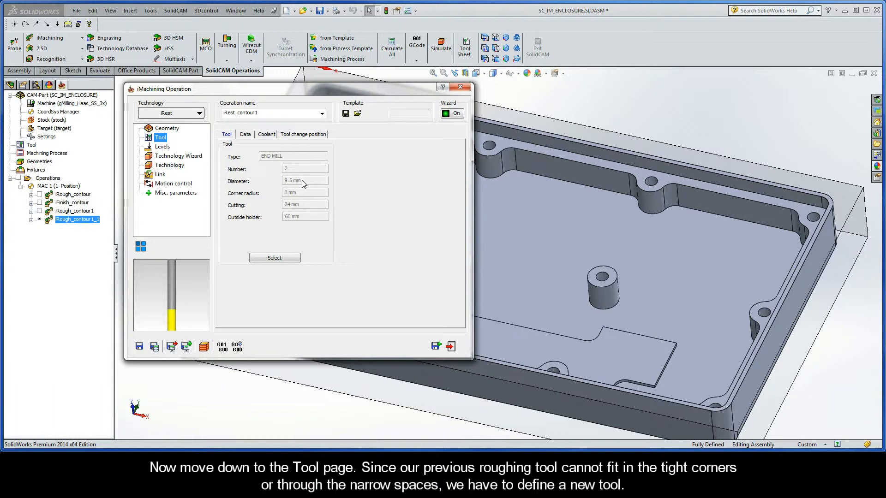
left_click(274, 258)
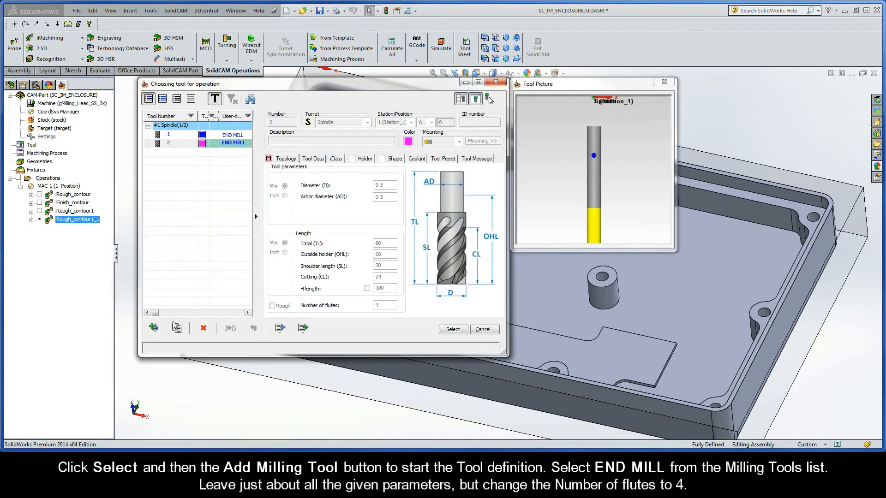
left_click(154, 328)
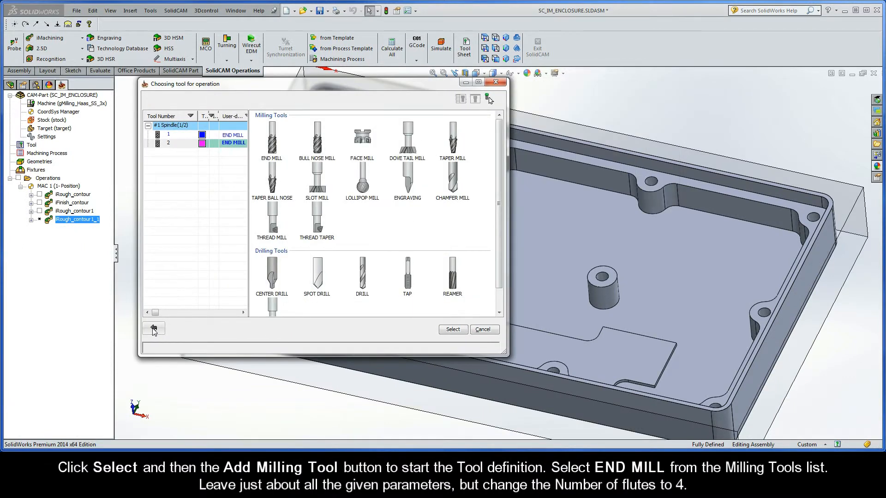
left_click(272, 141)
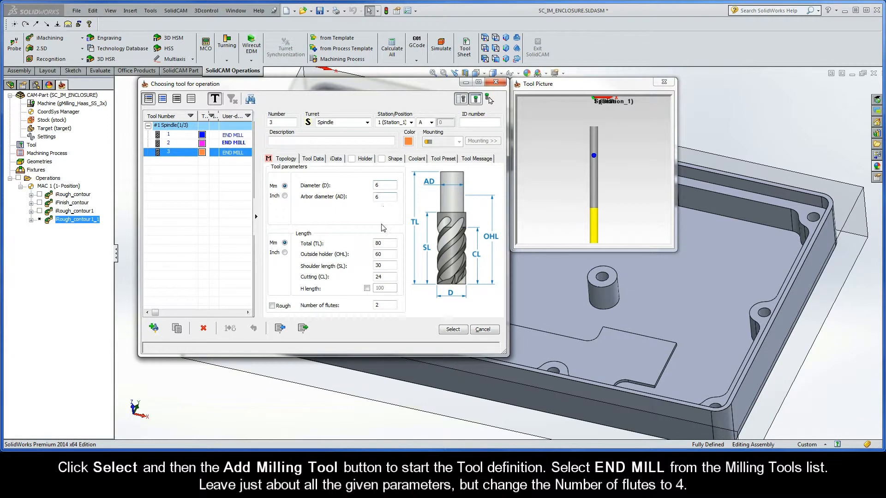
double_click(383, 306)
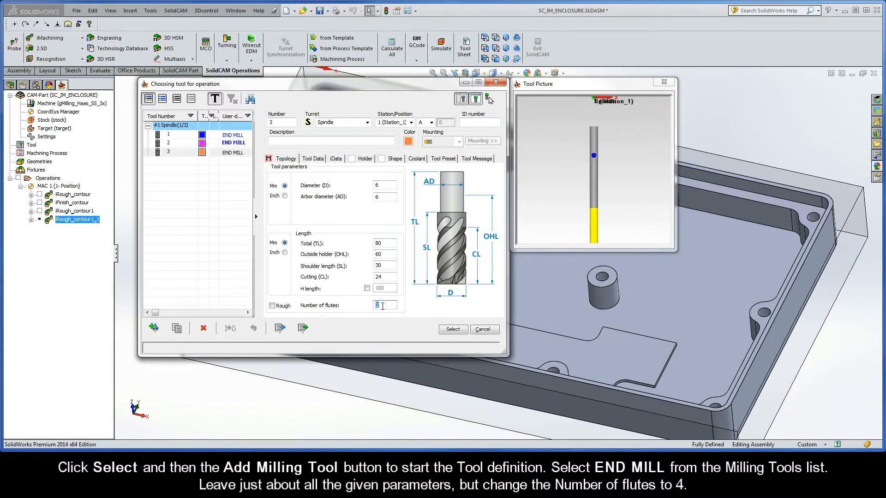
type("4")
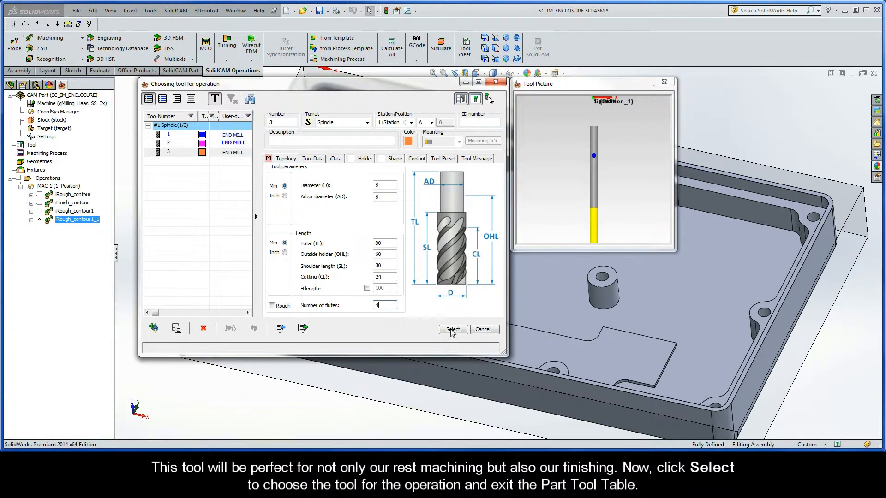
left_click(453, 330)
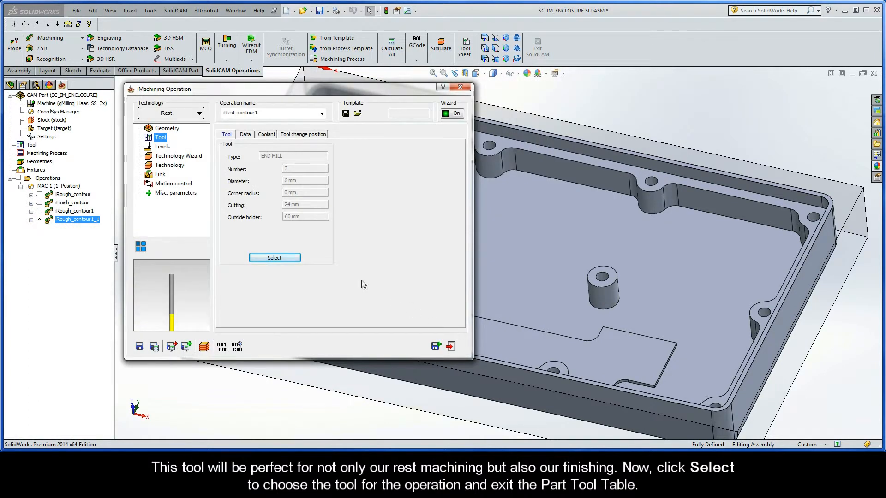
- Review the iRest operation's milling levels, Wizard cutting conditions, technology parameters and rest data
left_click(162, 147)
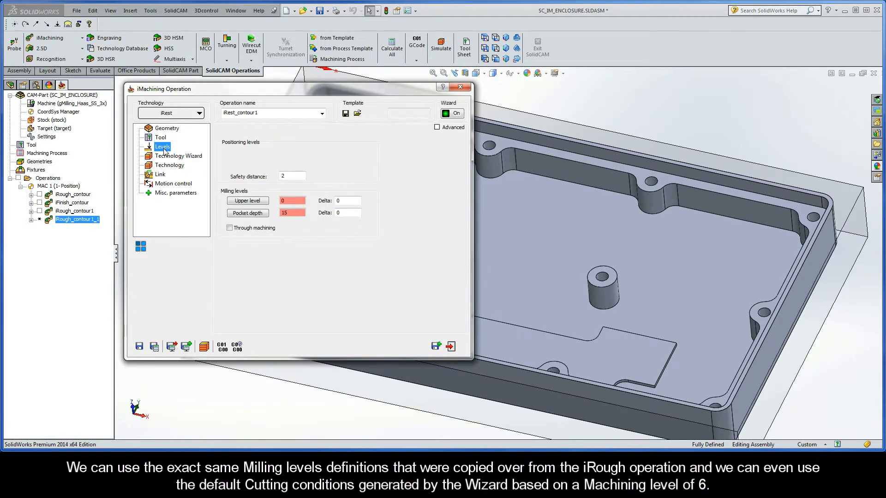
left_click(174, 157)
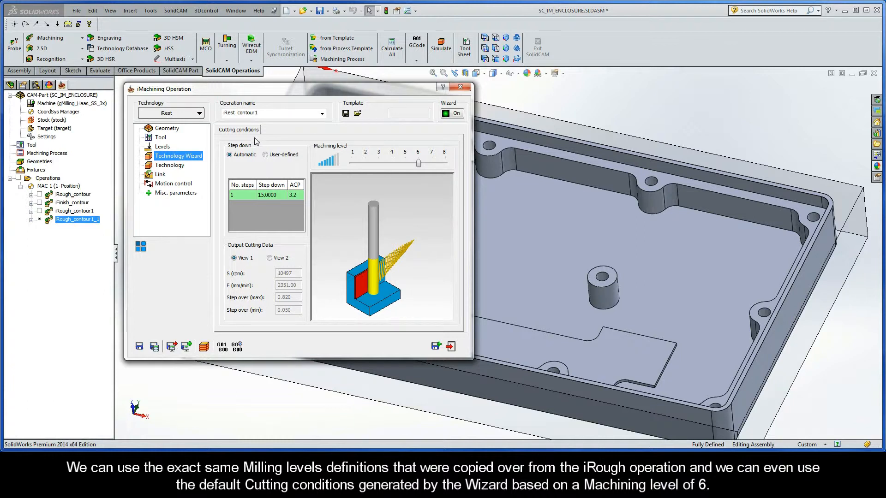
left_click(170, 166)
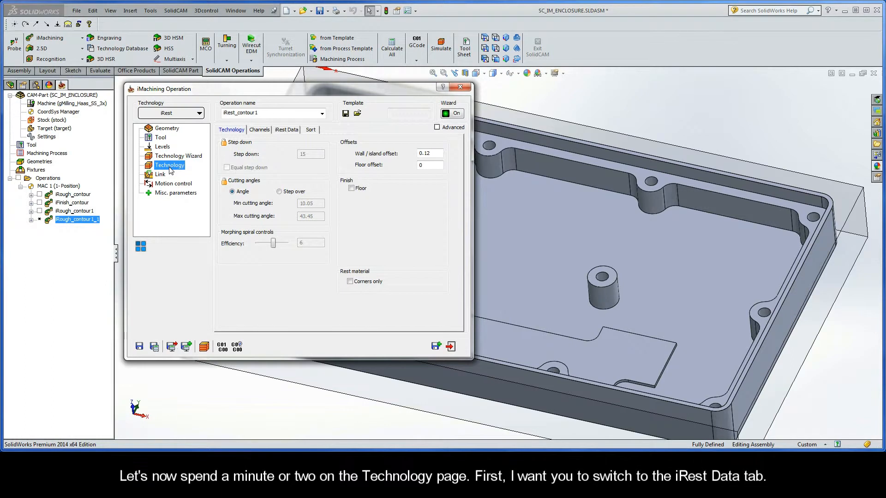
left_click(287, 131)
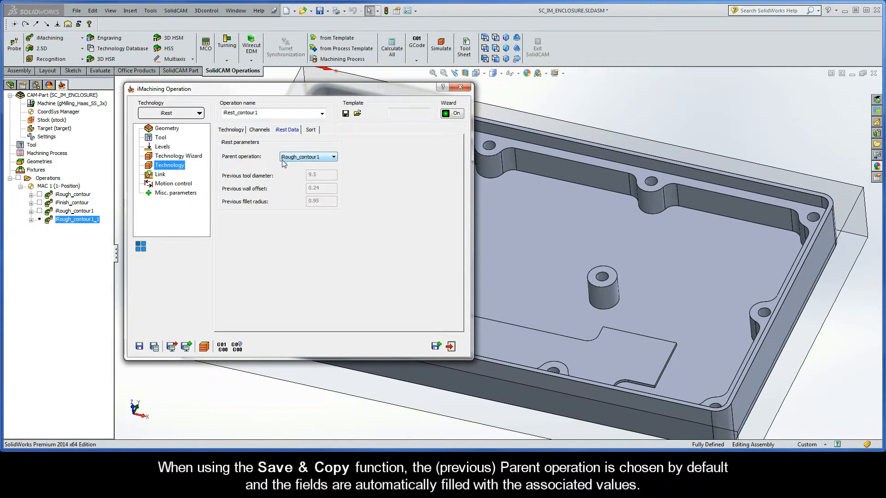
- Try User-defined as the parent operation in the rest data, inspect the editable previous-tool values, and restore iRough_contour1
left_click(322, 158)
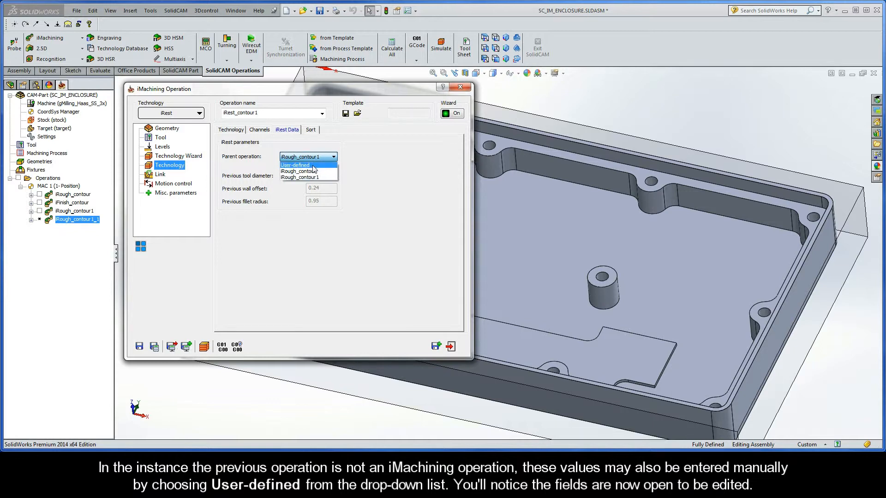
left_click(314, 169)
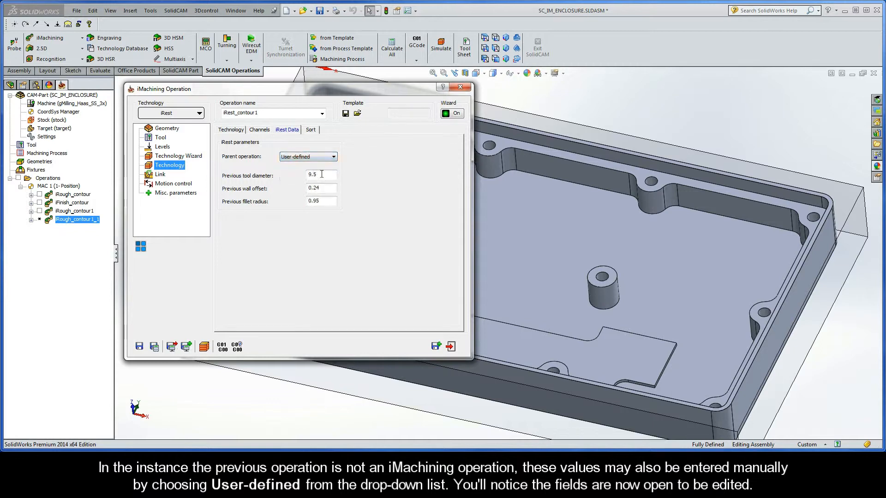
double_click(326, 175)
double_click(325, 188)
left_click(324, 202)
double_click(324, 202)
left_click(318, 158)
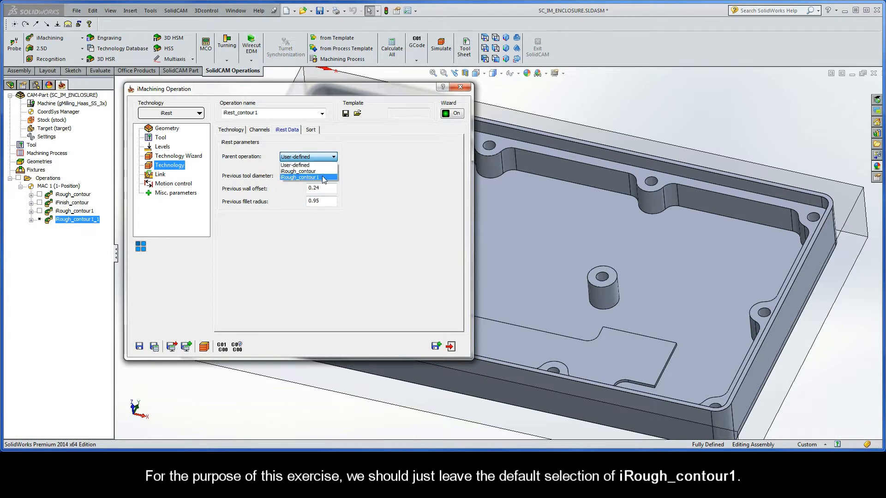
left_click(322, 178)
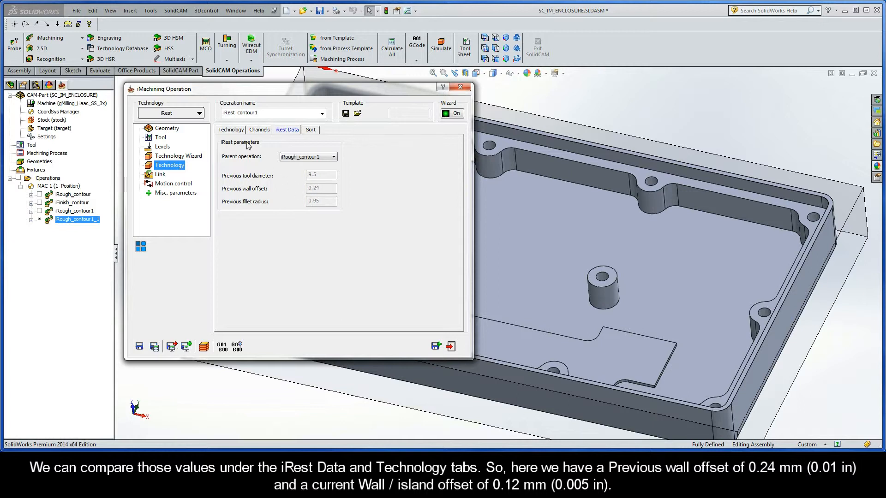
- Check the iRest operation's wall/island offset, and save and calculate the operation
left_click(236, 134)
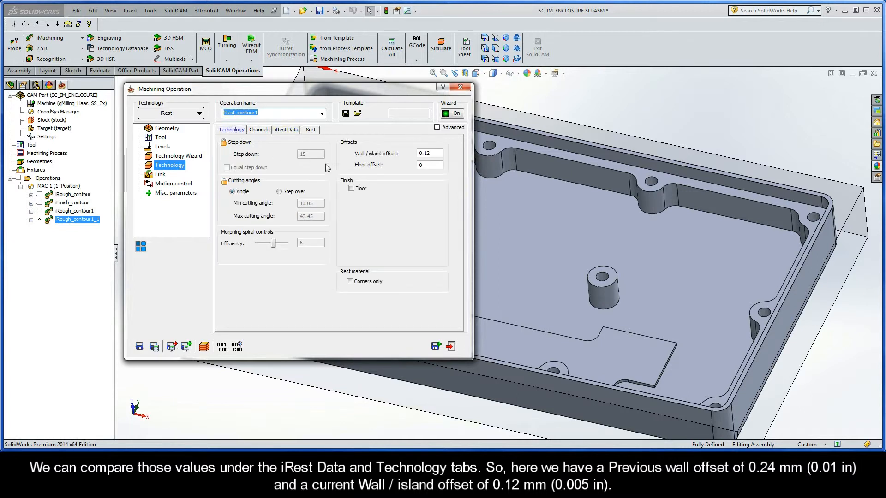
left_click(434, 155)
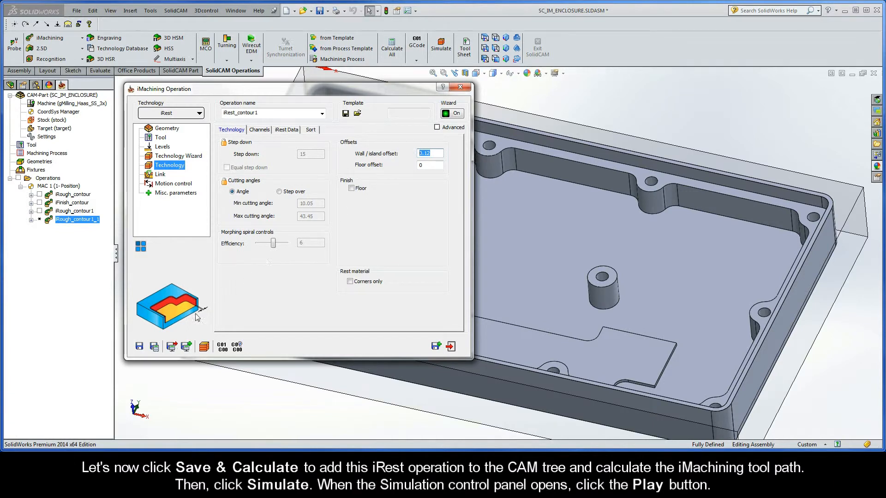
left_click(155, 346)
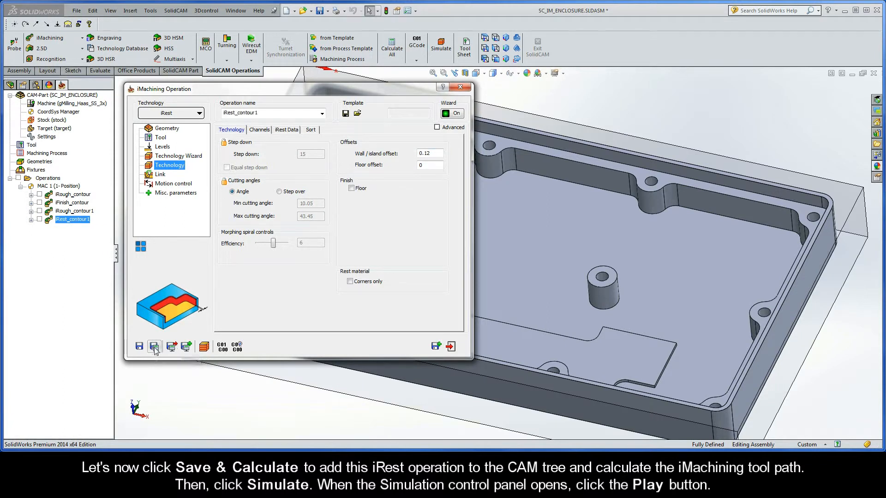
- Simulate the iRest_contour1 tool path at a further reduced speed and exit the simulation
left_click(204, 347)
left_click_drag(176, 334, 160, 336)
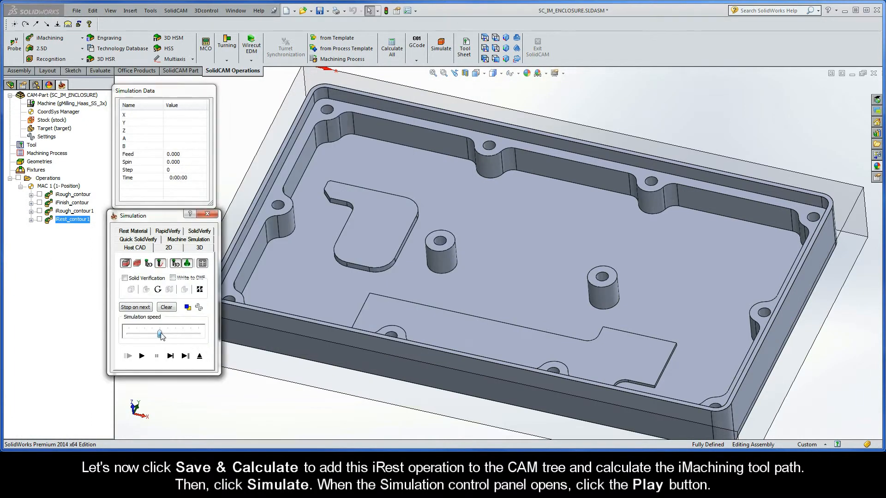
left_click(142, 358)
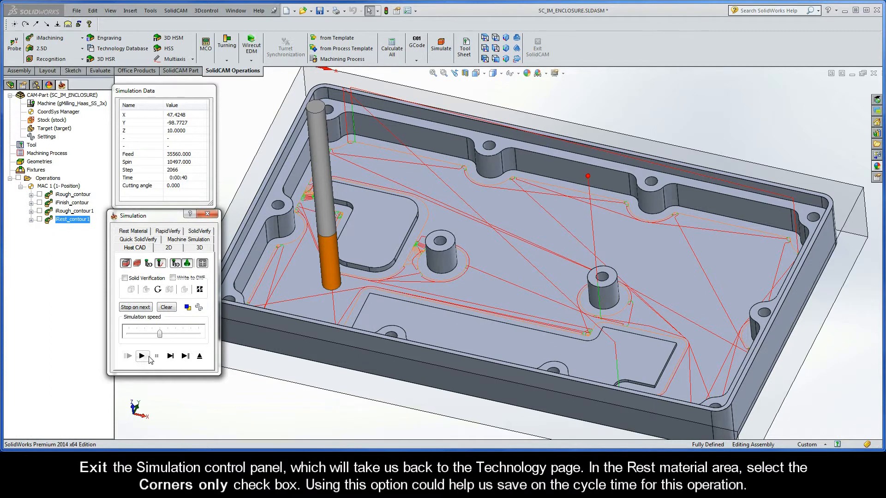
left_click(200, 357)
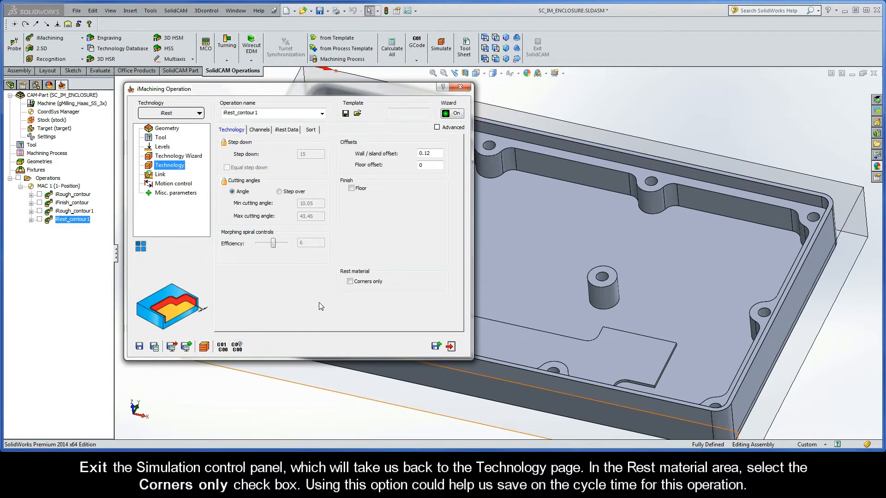
- Limit the iRest operation's rest material to corners only, recalculate it, and simulate the new tool path
left_click(350, 281)
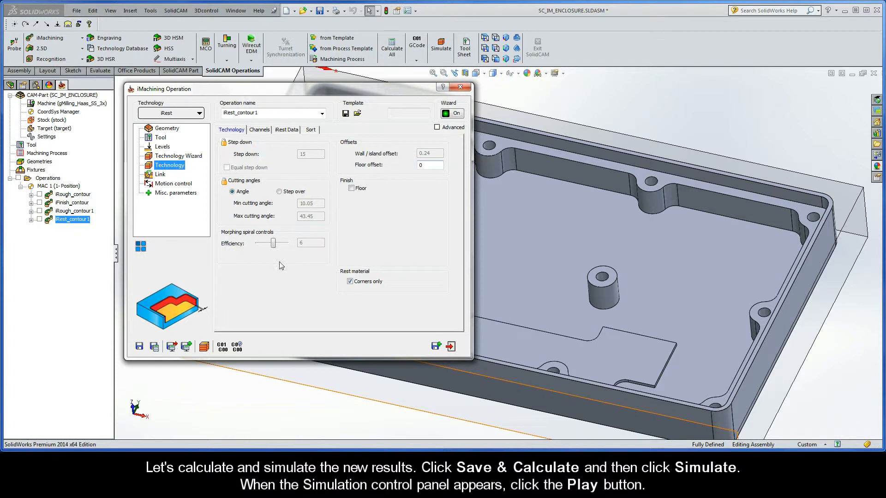
left_click(155, 347)
left_click(205, 347)
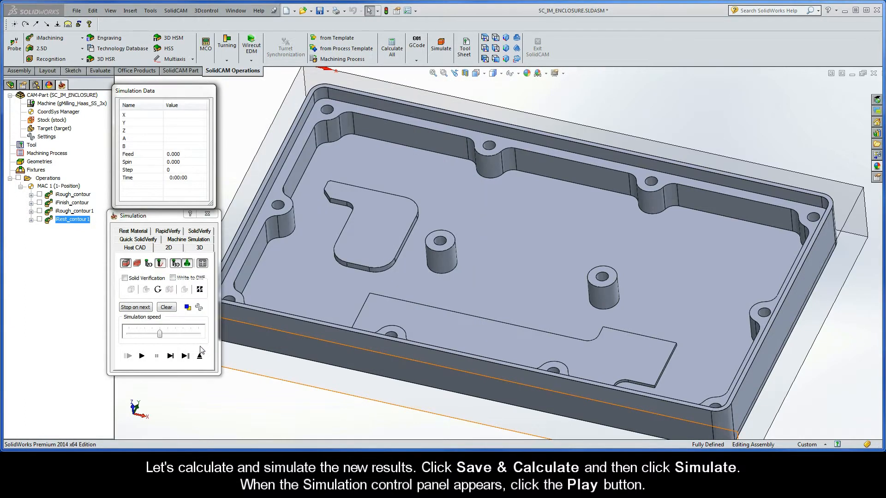
left_click(141, 356)
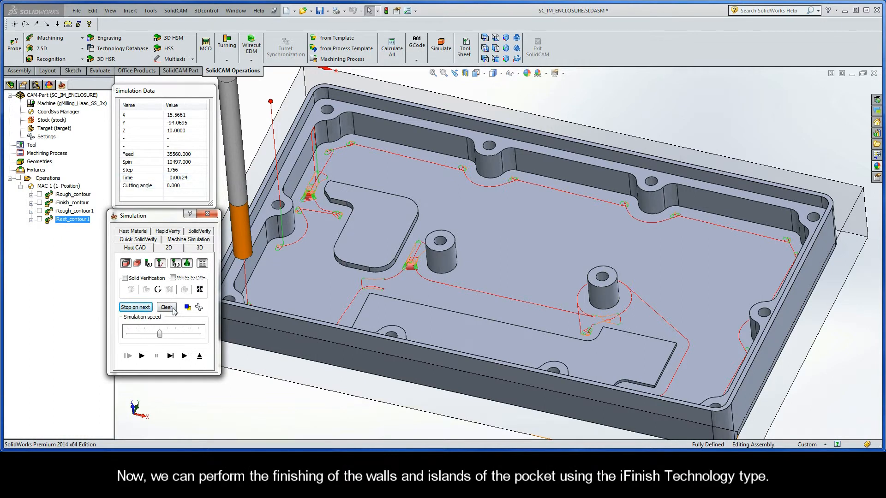
left_click(199, 358)
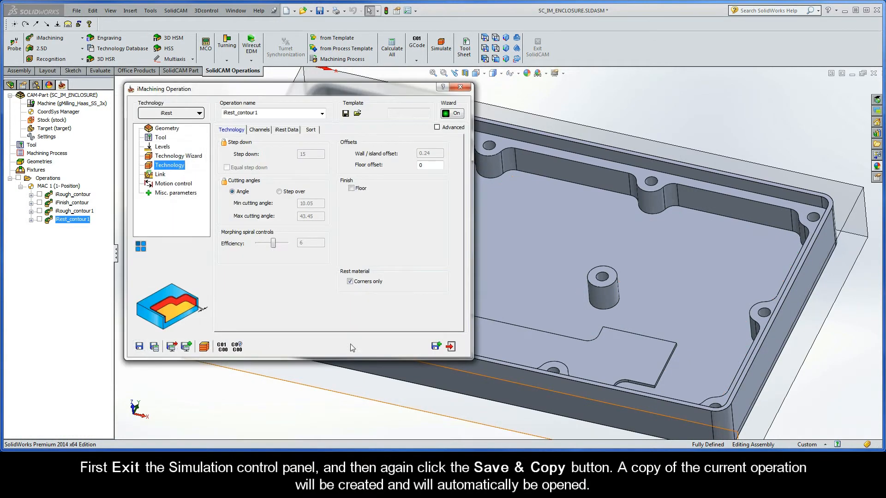
- Save and copy the iRest_contour1 operation, and change the copy's technology type to iFinish
left_click(435, 347)
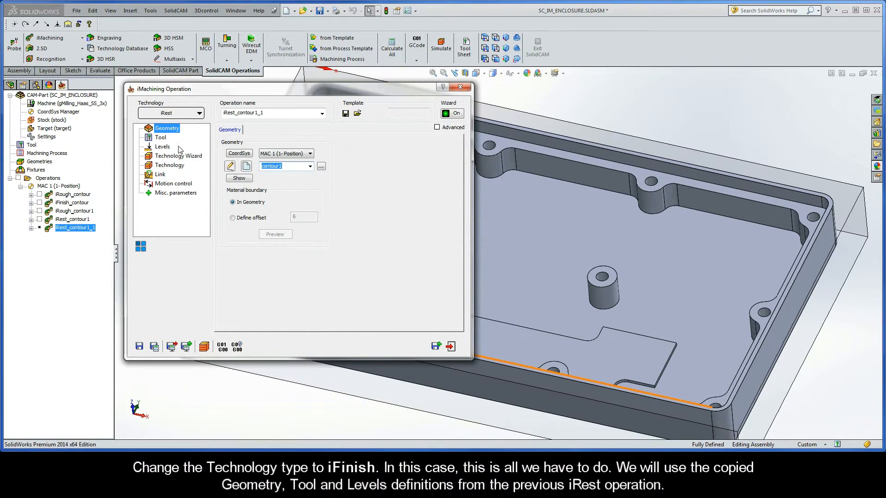
left_click(176, 113)
left_click(172, 136)
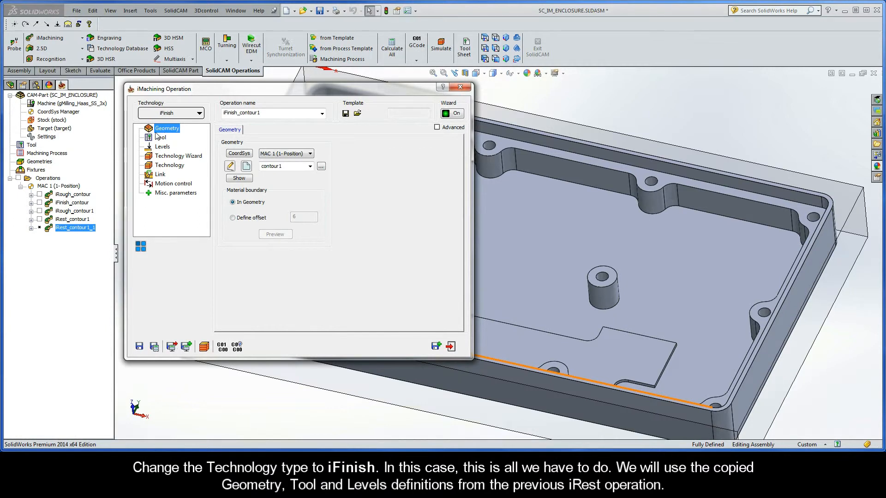
- Review the iFinish operation's tool, milling levels, Wizard cutting conditions, technology parameters and rest data
left_click(161, 138)
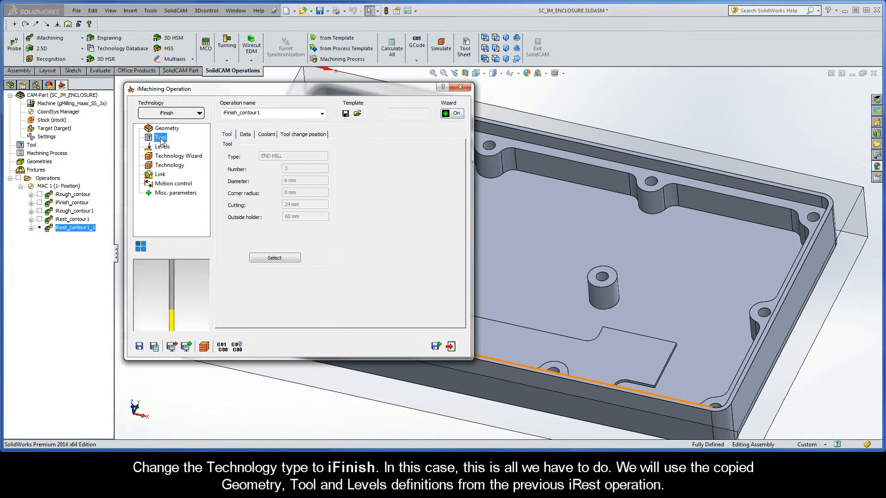
left_click(163, 147)
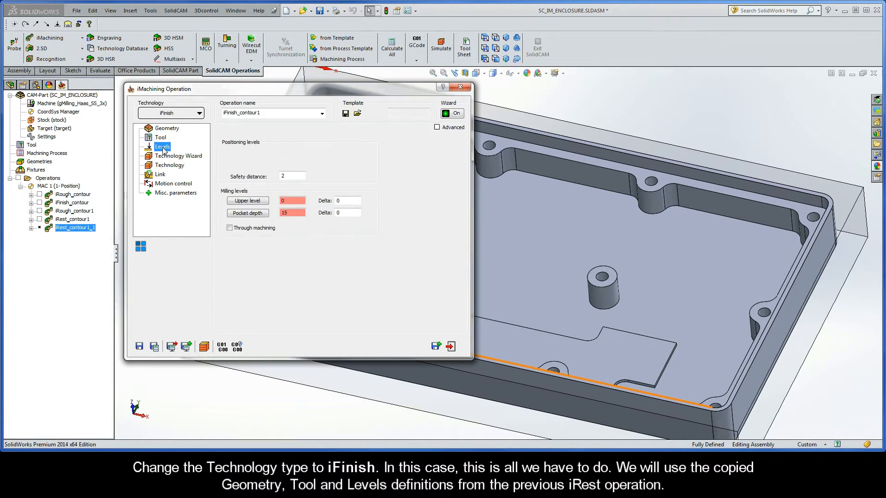
left_click(171, 157)
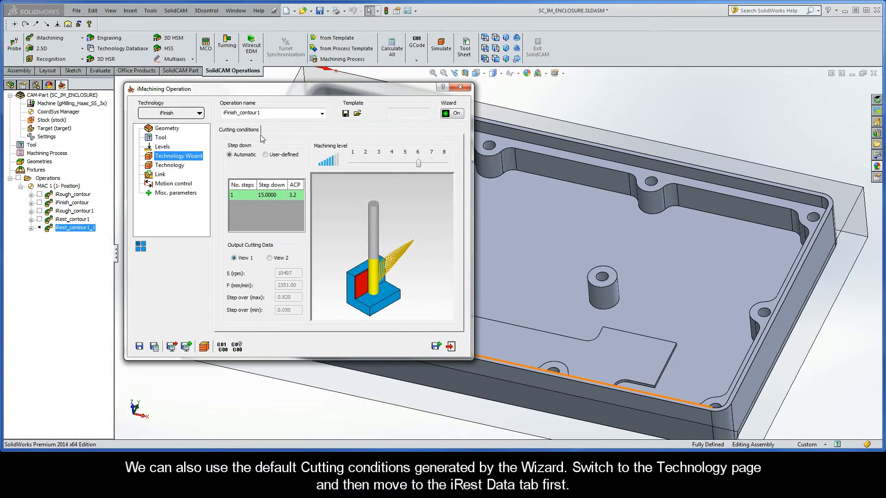
left_click(171, 166)
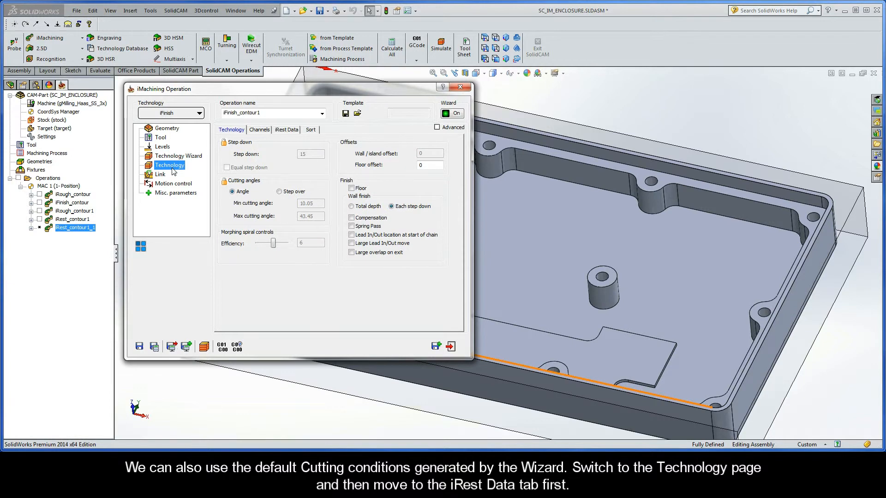
left_click(286, 130)
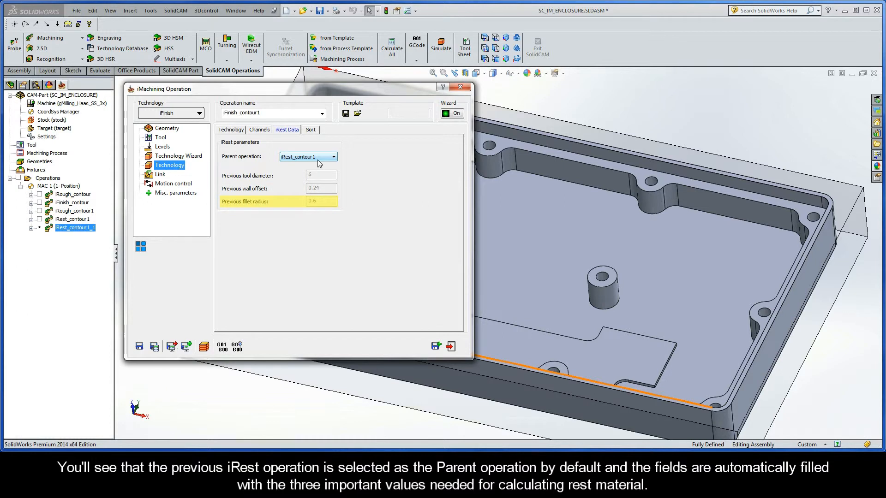
- Set the iFinish wall finish to Each step down with a Spring Pass, and save and calculate the operation
left_click(233, 132)
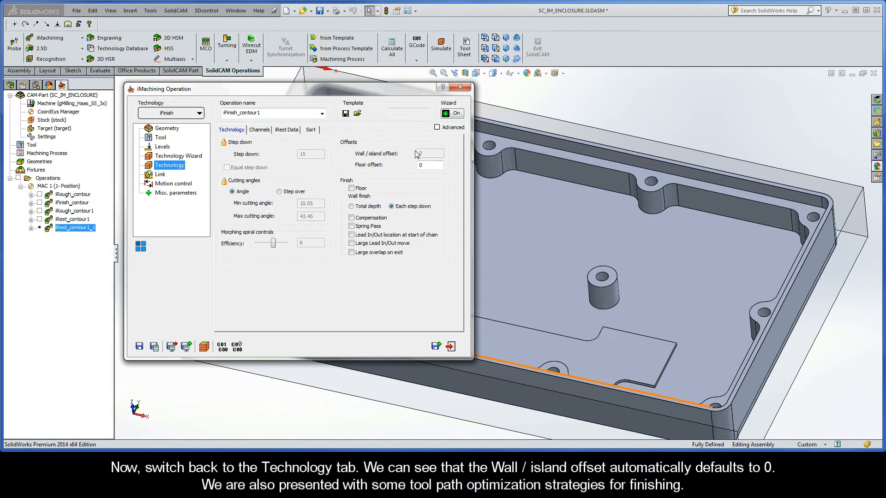
left_click(351, 207)
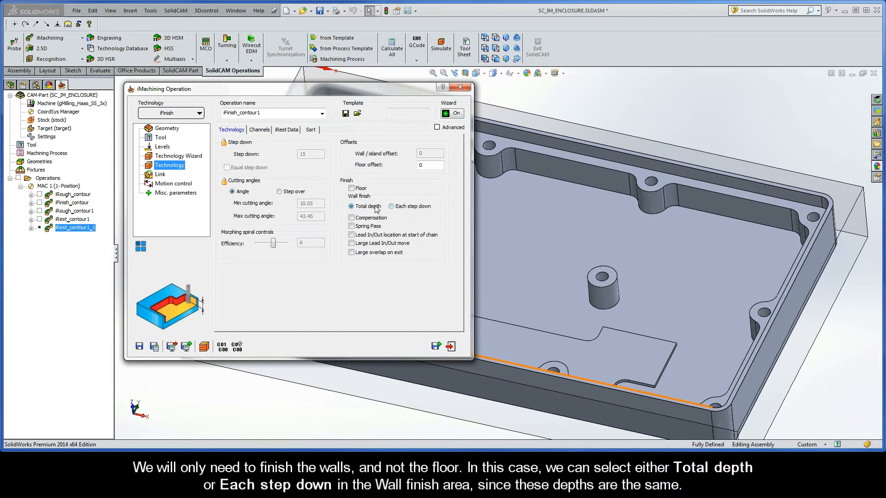
left_click(391, 206)
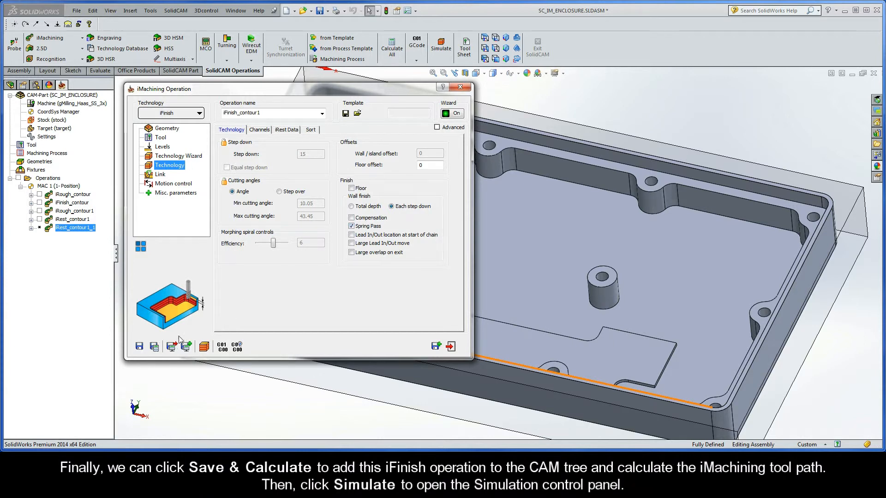
left_click(155, 346)
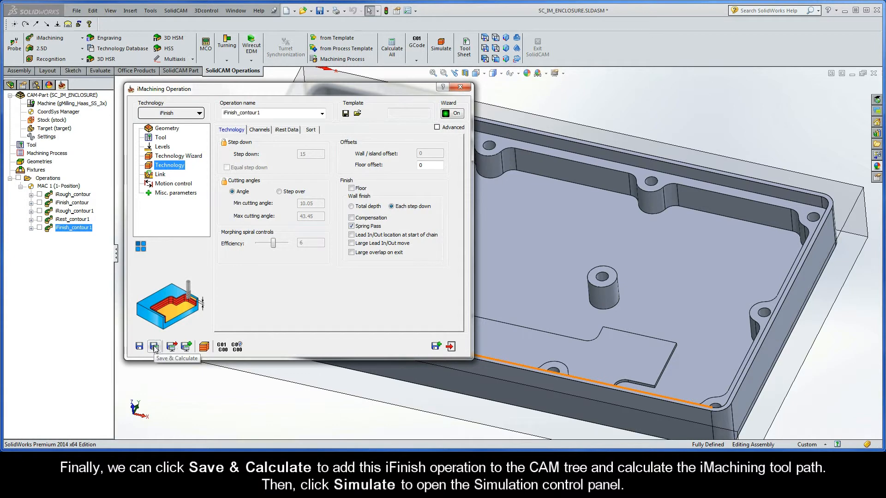
- Simulate the iFinish_contour1 tool path in Host CAD mode at a reduced speed, raise the speed partway, and exit the simulation
left_click(205, 347)
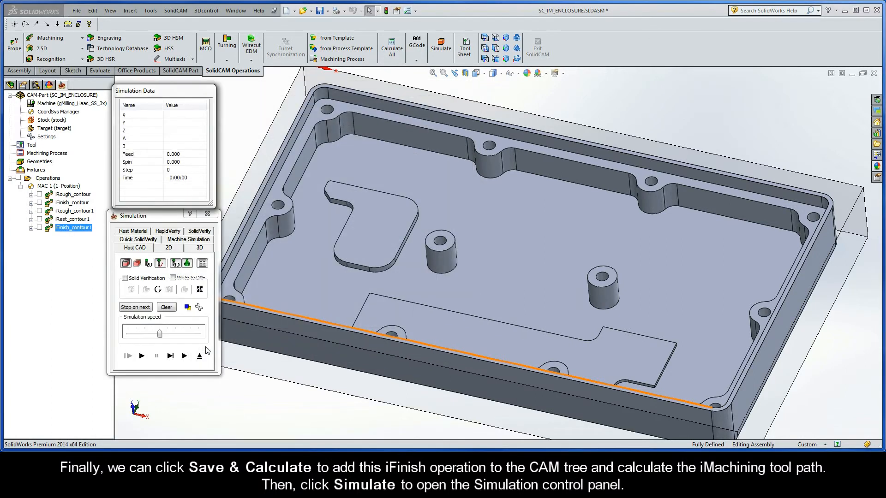
left_click_drag(161, 333, 144, 334)
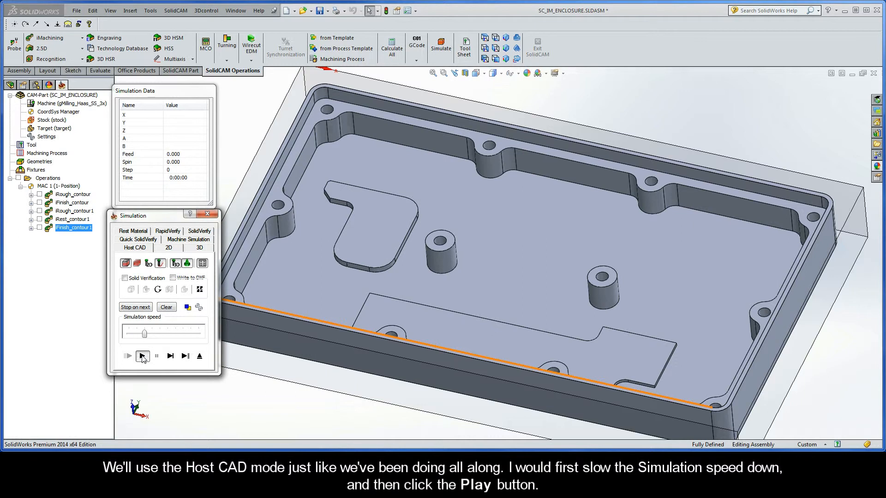
left_click(143, 356)
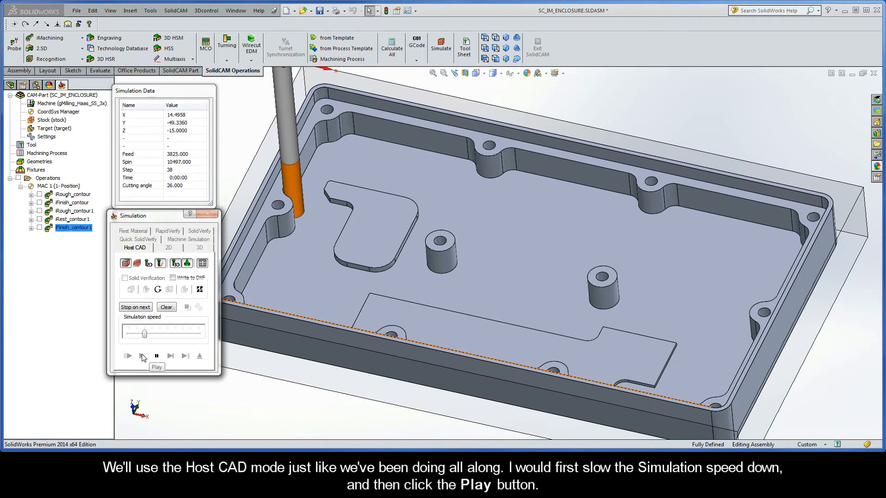
left_click_drag(145, 334, 152, 334)
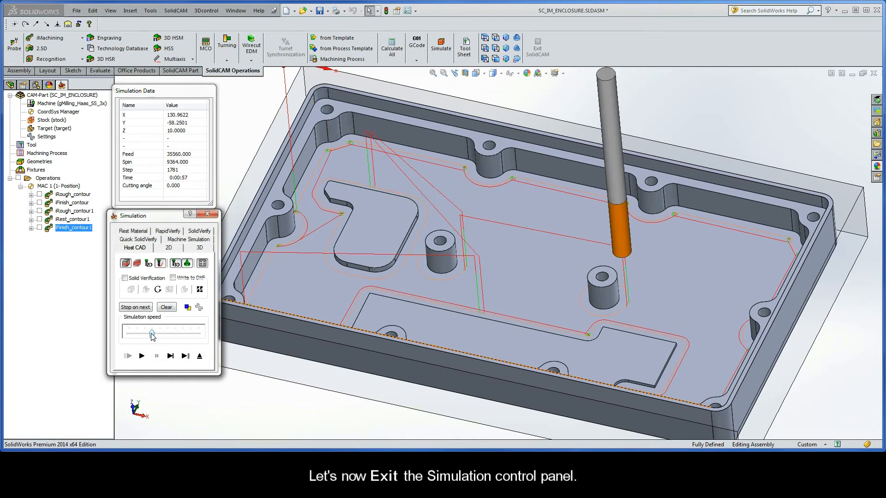
left_click(199, 357)
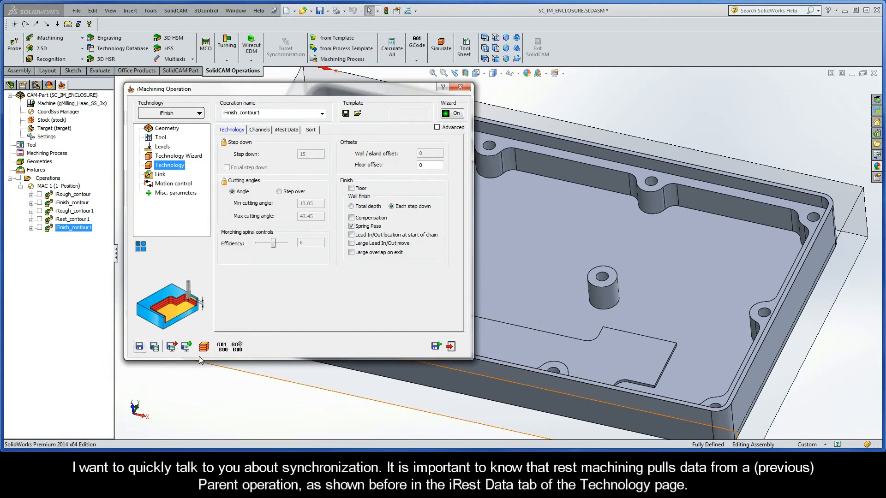
- Check the parent operation in iFinish_contour1's rest data and close the operation
left_click(287, 131)
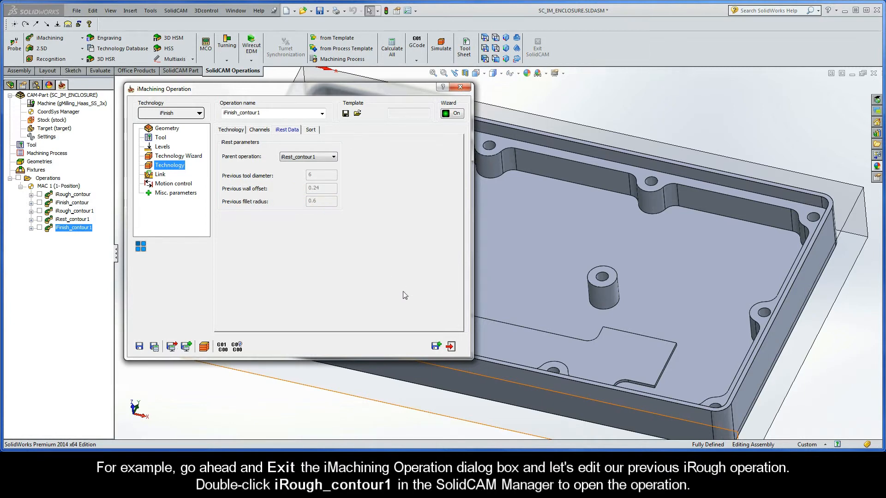
left_click(451, 347)
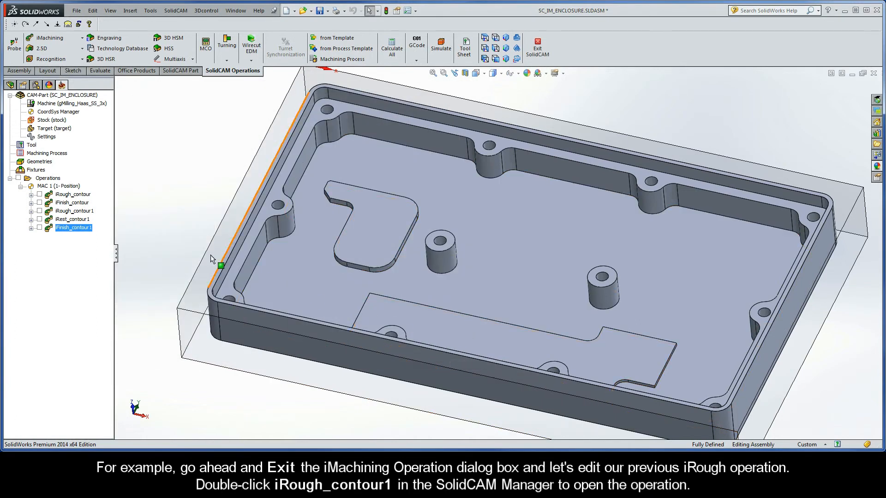
- Set iRough_contour1's wall/island offset to 0.12 mm, and recalculate it and the dependent iRest_contour1 operation
double_click(73, 212)
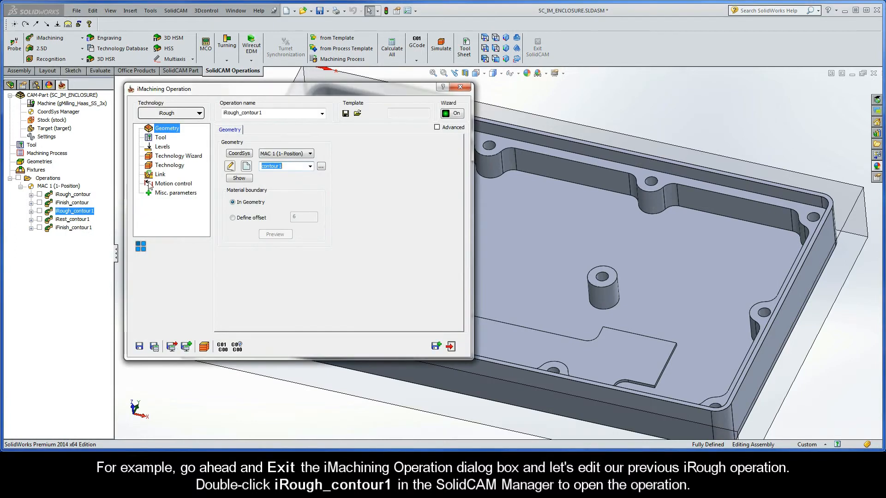
left_click(168, 165)
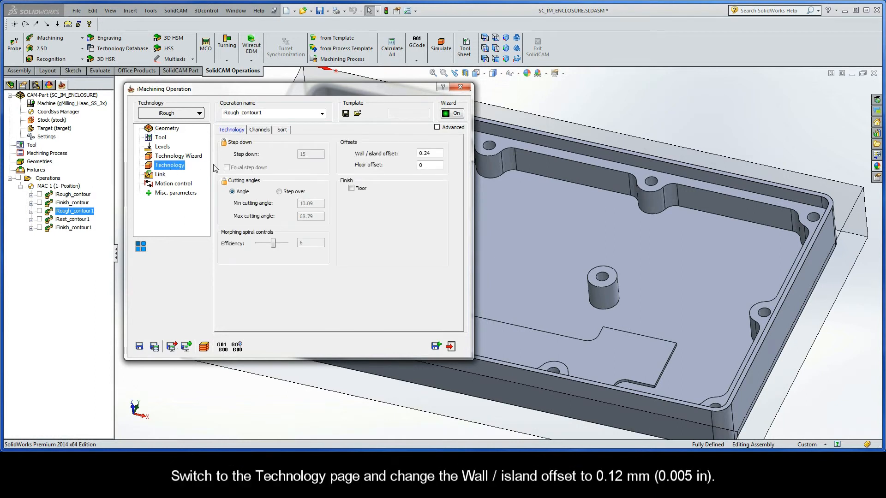
double_click(425, 153)
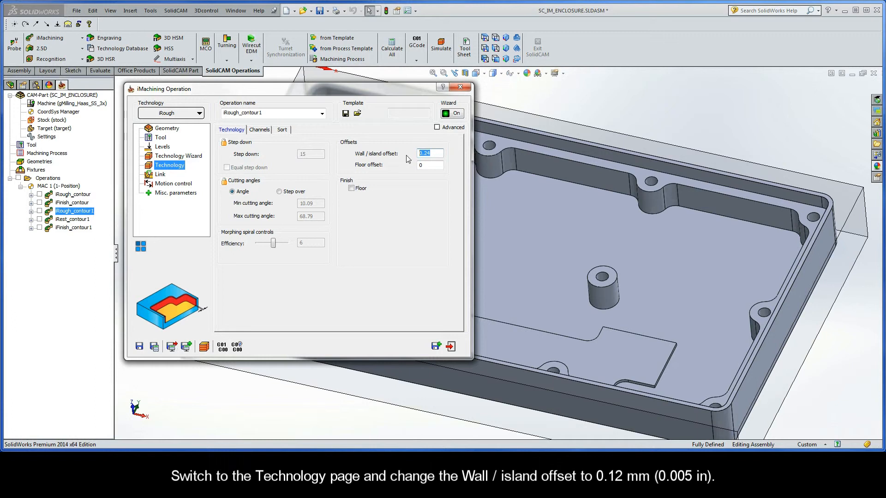
type("0.12")
left_click(155, 347)
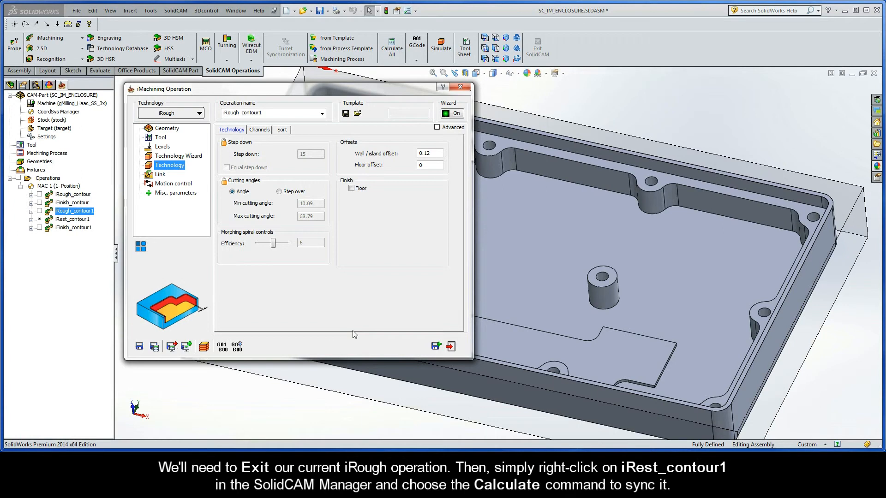
left_click(452, 347)
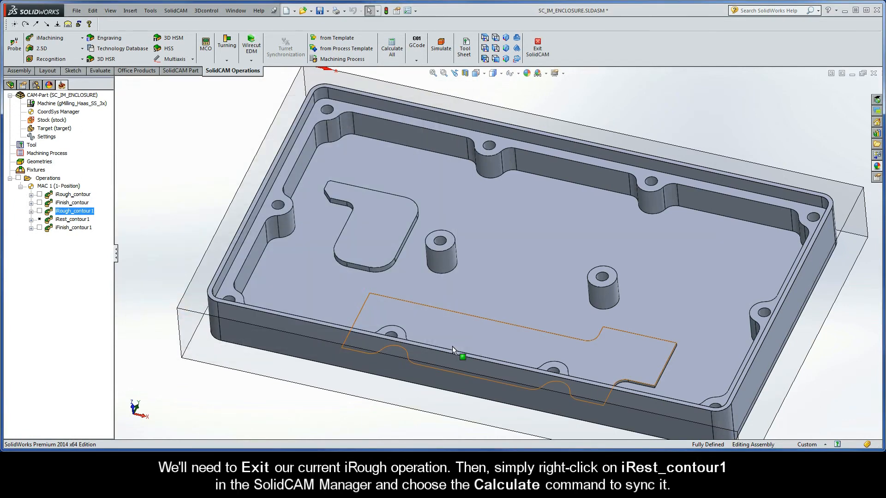
right_click(74, 220)
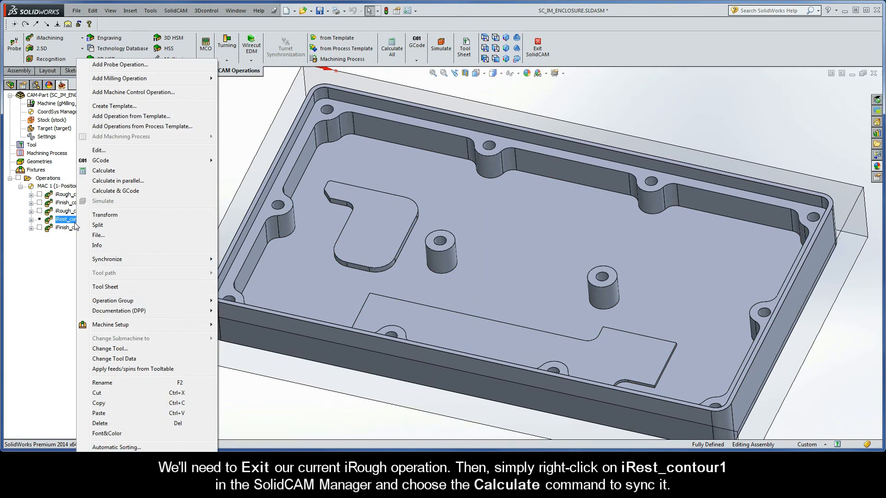
left_click(83, 172)
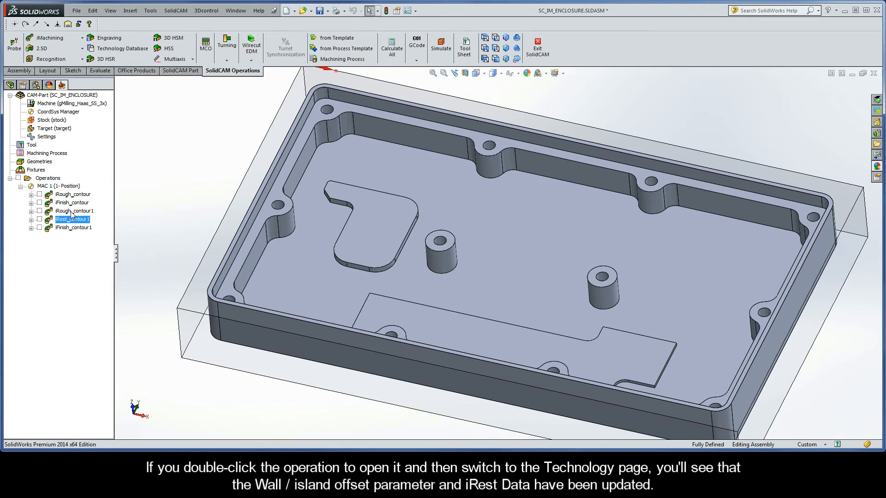
- Check the synchronized wall/island offset and rest data of iRest_contour1, and close the operation
double_click(68, 220)
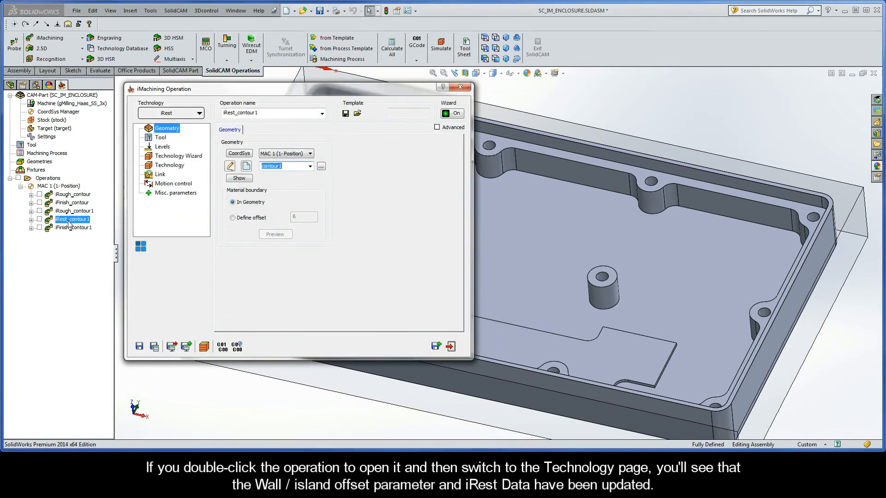
left_click(171, 166)
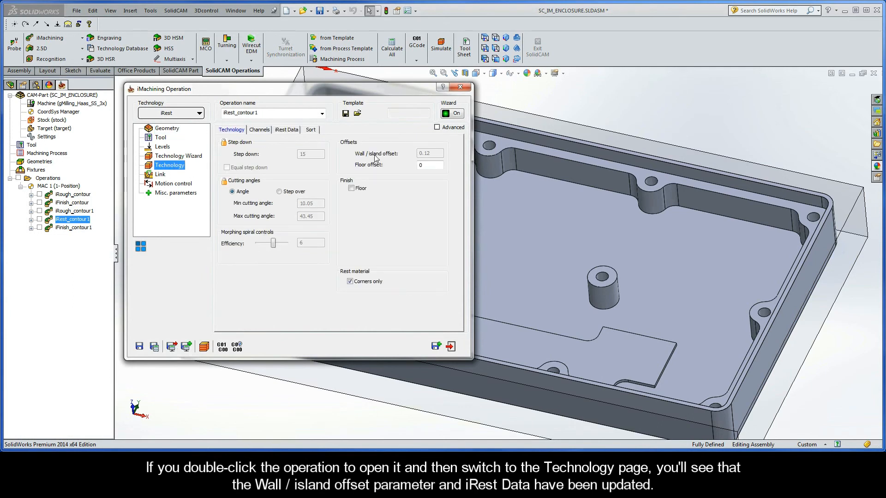
left_click(286, 132)
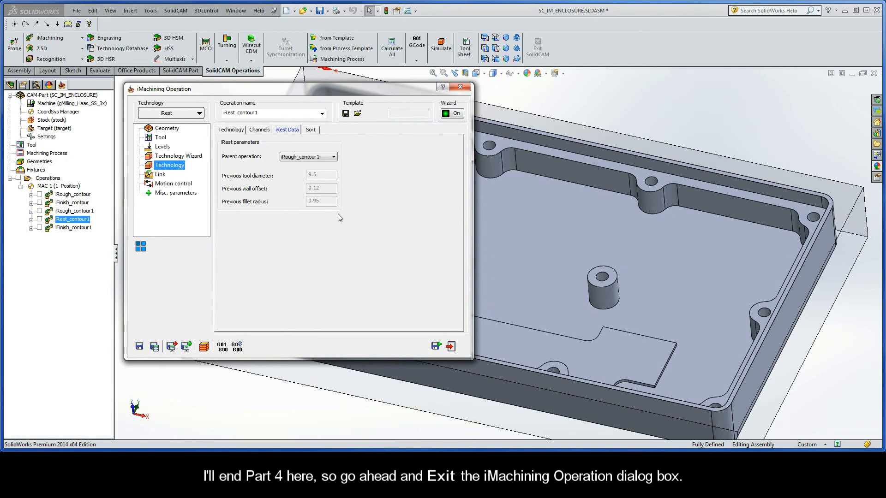
left_click(450, 346)
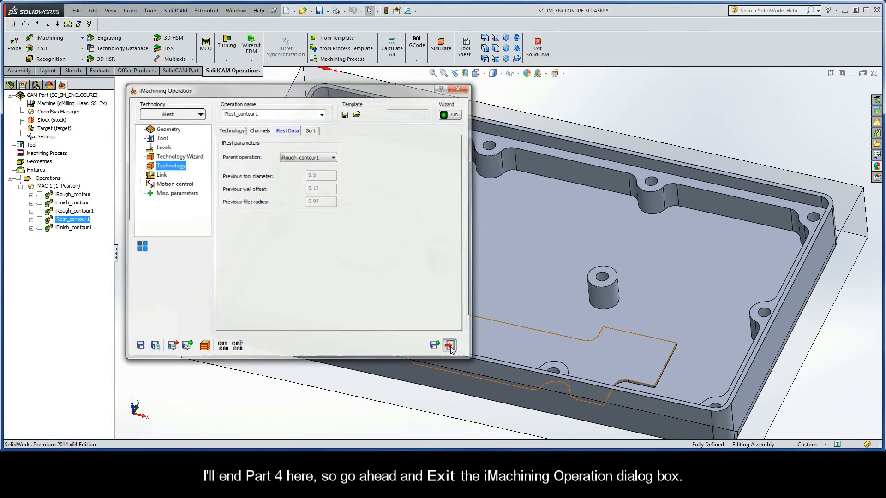